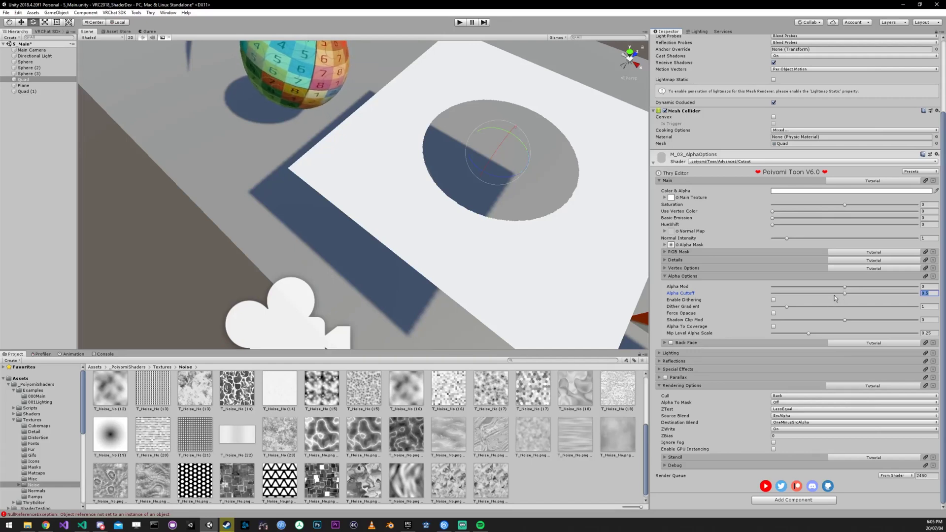
Step: Switch the quad's material to the Poiyomi Toon Advanced Transparent shader with Alpha Cutoff 0
{"action": "left_click", "coordinate": [678, 244]}
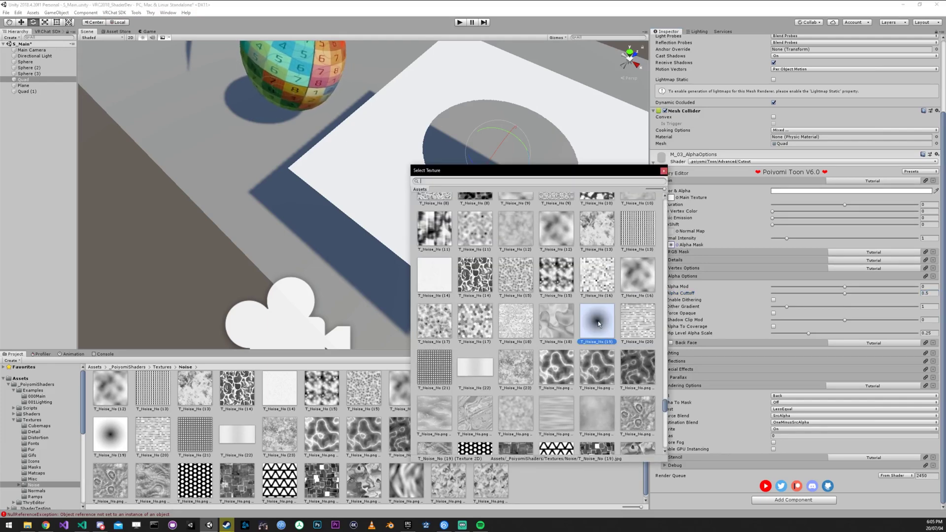
{"action": "left_click", "coordinate": [664, 171]}
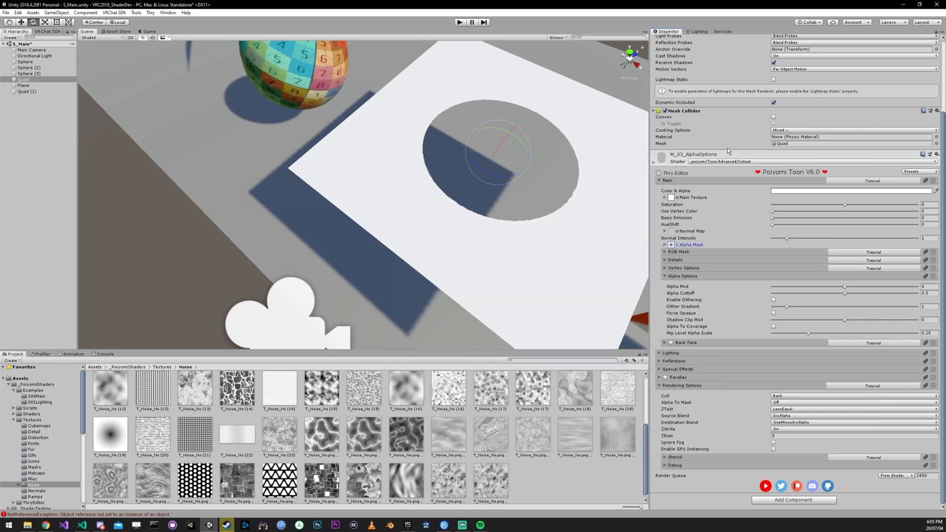
{"action": "left_click", "coordinate": [723, 161]}
{"action": "mouse_move", "coordinate": [732, 193]}
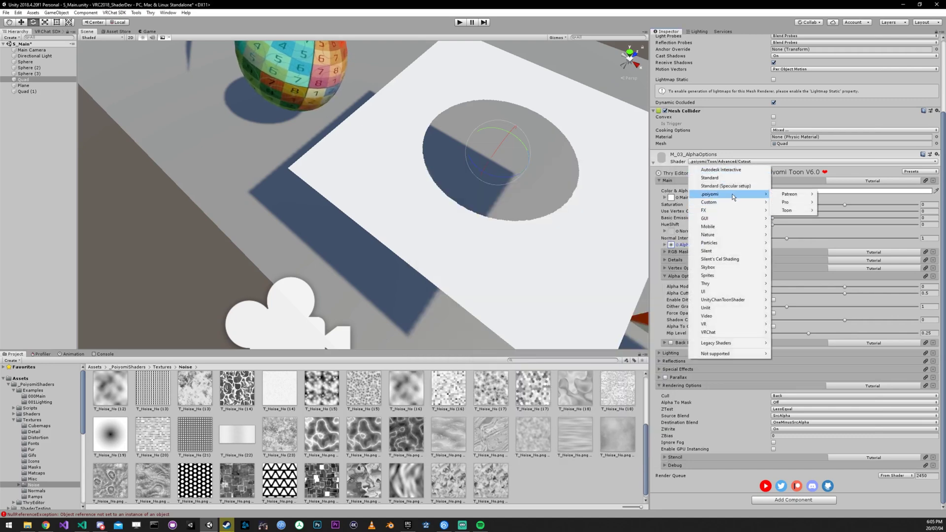
{"action": "mouse_move", "coordinate": [791, 211]}
{"action": "mouse_move", "coordinate": [851, 215]}
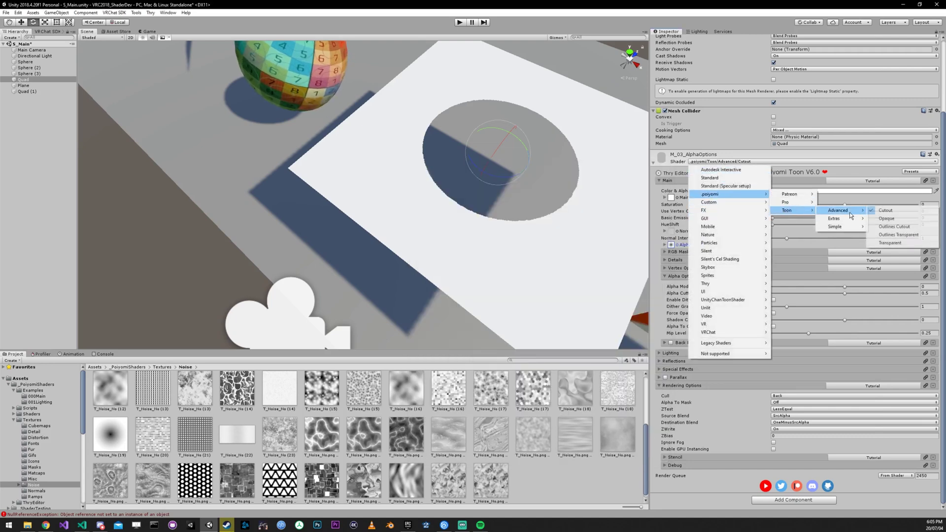
{"action": "left_click", "coordinate": [892, 242]}
{"action": "left_click_drag", "start_coordinate": [817, 302], "coordinate": [719, 306]}
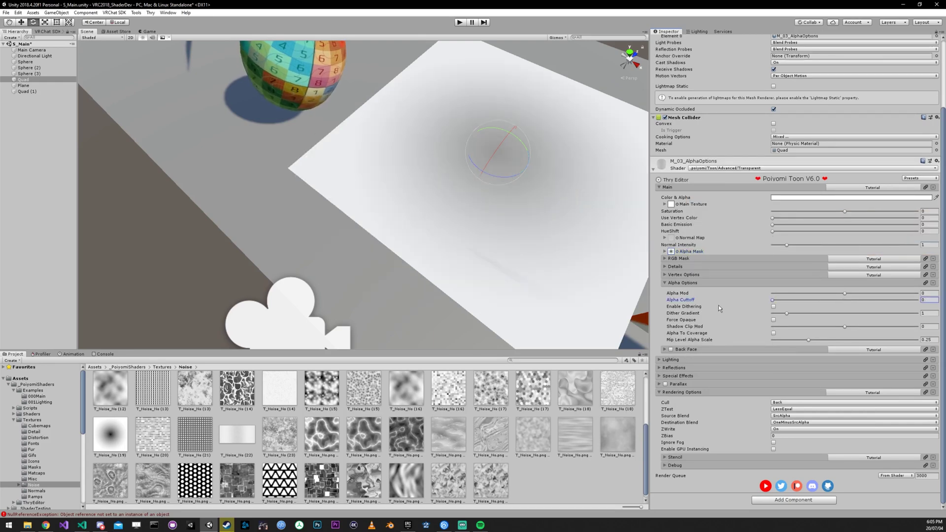
{"action": "left_click_drag", "start_coordinate": [516, 156], "coordinate": [436, 145], "text": "alt"}
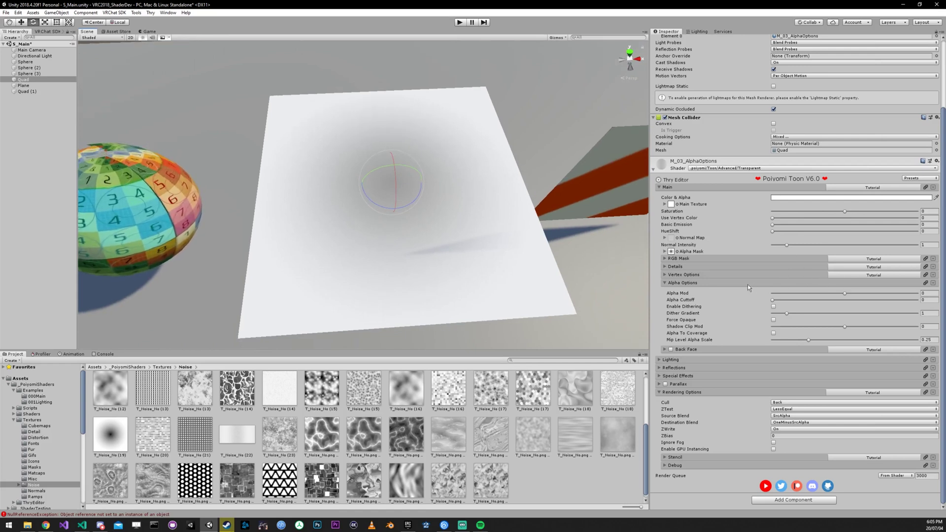
Step: Return the material to Poiyomi Toon Advanced Cutout and raise Alpha Cutoff to 0.303
{"action": "left_click", "coordinate": [746, 169]}
{"action": "mouse_move", "coordinate": [750, 201]}
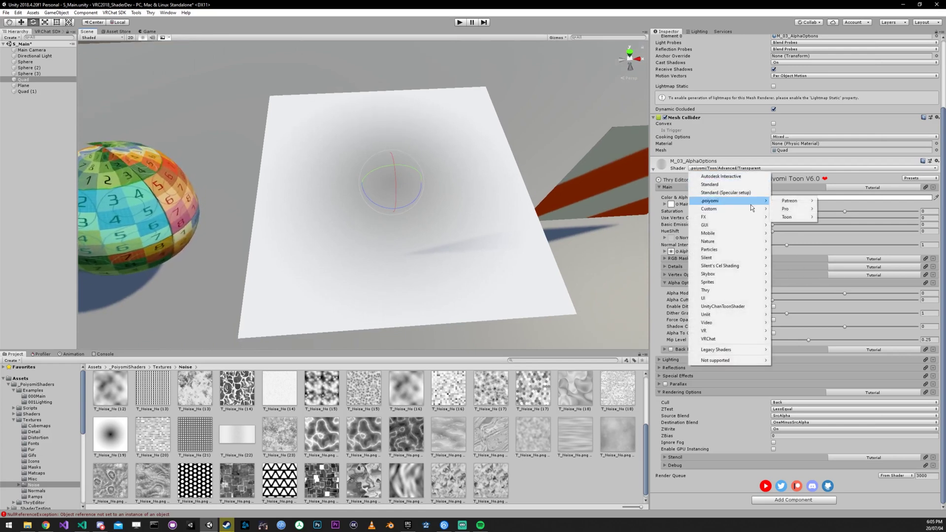
{"action": "mouse_move", "coordinate": [791, 219]}
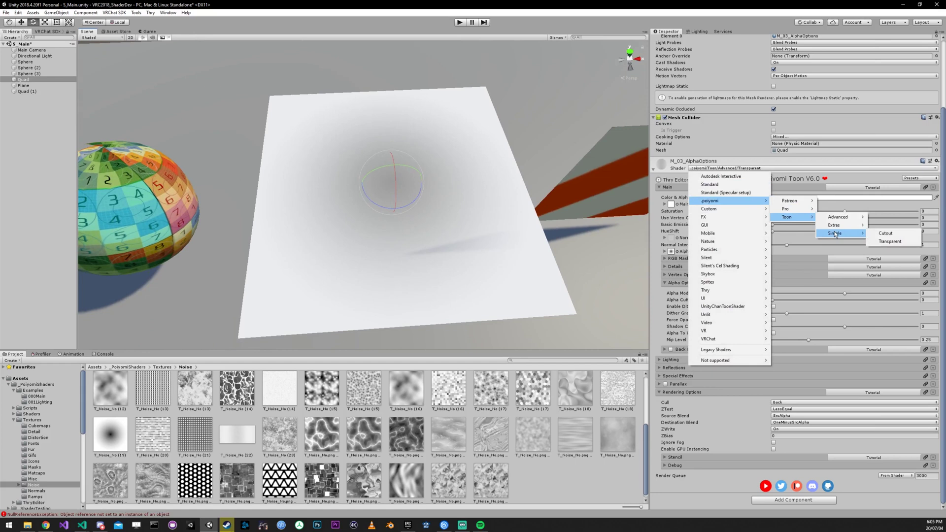
{"action": "mouse_move", "coordinate": [844, 222]}
{"action": "left_click", "coordinate": [886, 218]}
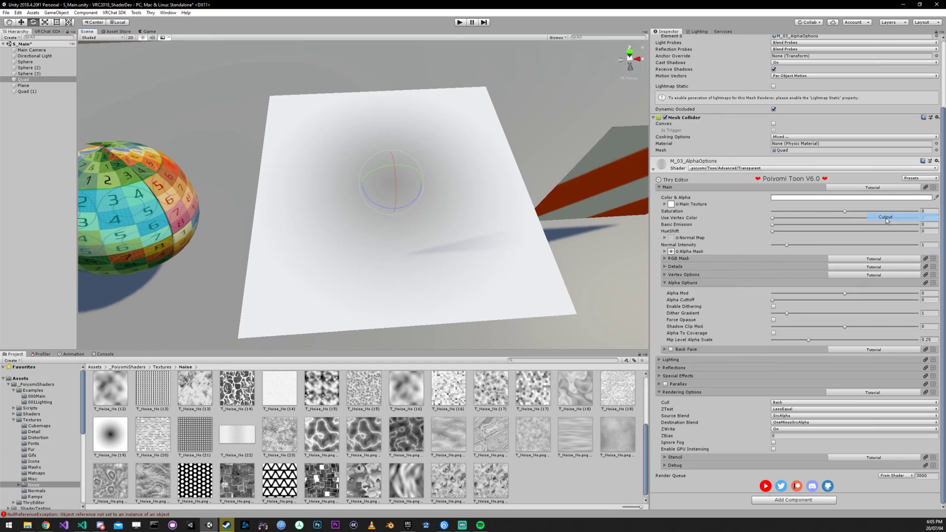
{"action": "right_click_drag", "start_coordinate": [485, 141], "coordinate": [481, 133]}
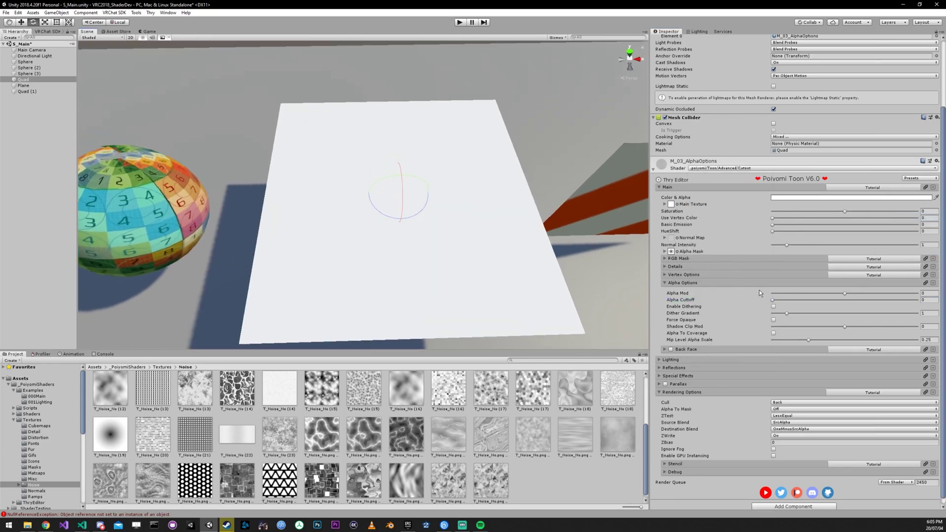
{"action": "left_click_drag", "start_coordinate": [778, 301], "coordinate": [815, 300]}
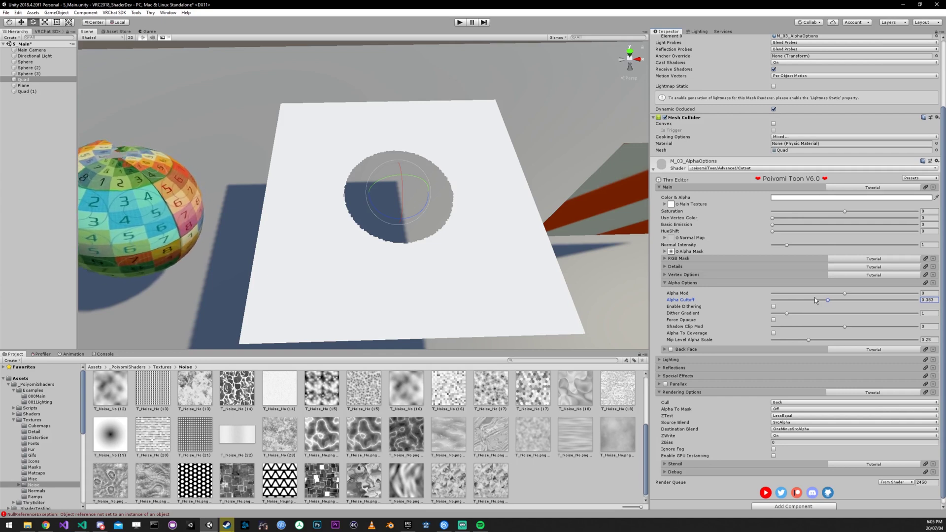
Step: Sweep Alpha Cutoff toward 1 and down to about 0.39, then enter 0.5 for the quad's hole
{"action": "type", "text": ".5"}
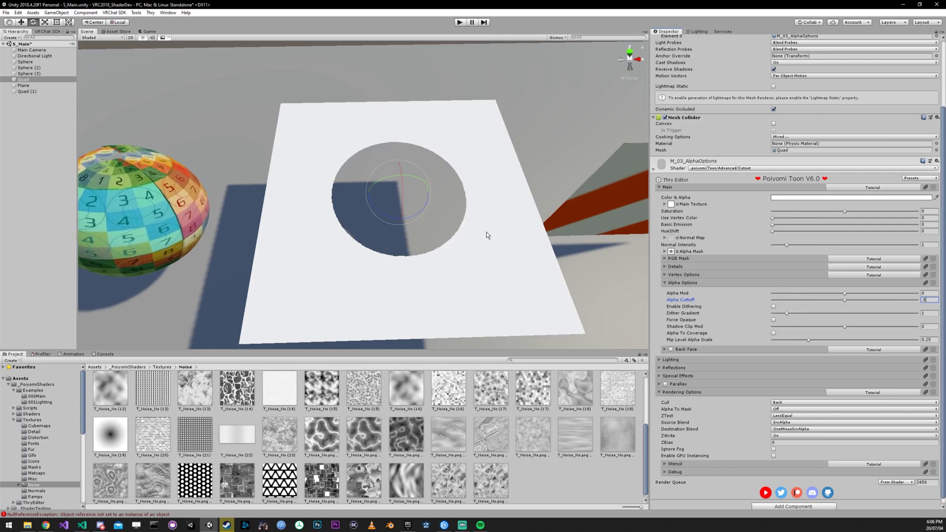
{"action": "left_click_drag", "start_coordinate": [845, 299], "coordinate": [923, 303]}
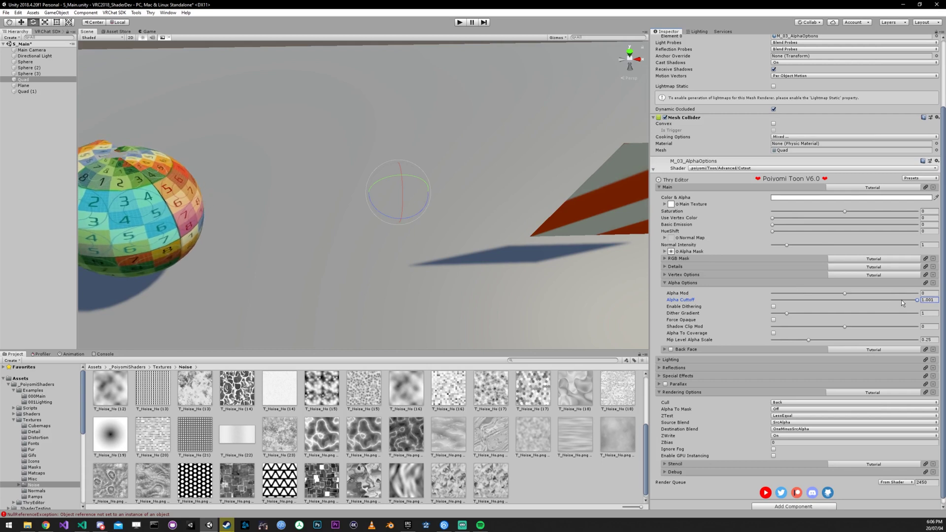
{"action": "left_click_drag", "start_coordinate": [901, 300], "coordinate": [870, 292]}
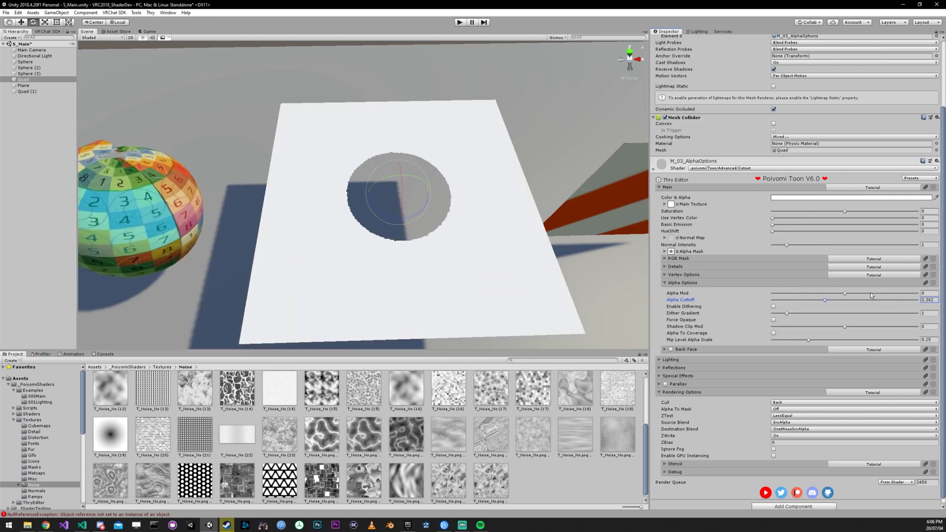
{"action": "left_click", "coordinate": [926, 301]}
{"action": "type", "text": ".5"}
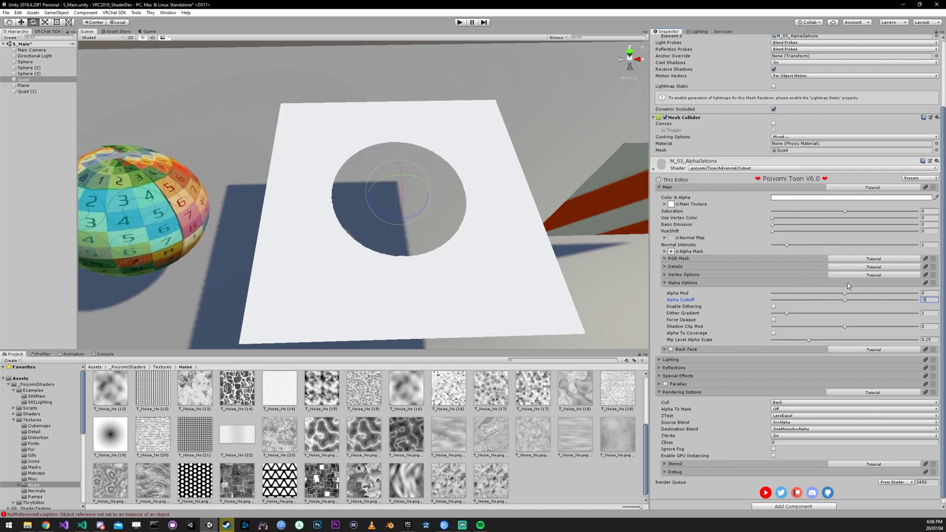
{"action": "left_click", "coordinate": [753, 168]}
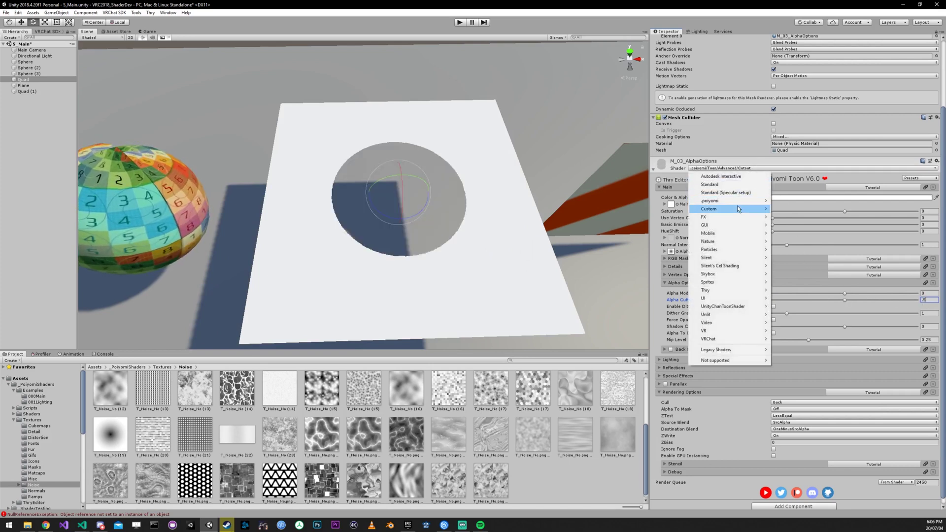
{"action": "mouse_move", "coordinate": [744, 201]}
{"action": "mouse_move", "coordinate": [793, 218]}
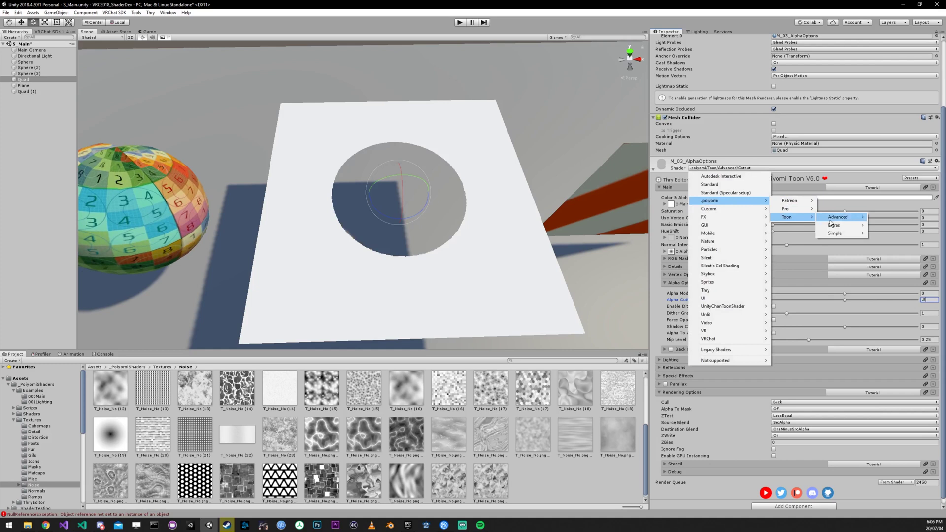
{"action": "mouse_move", "coordinate": [839, 220]}
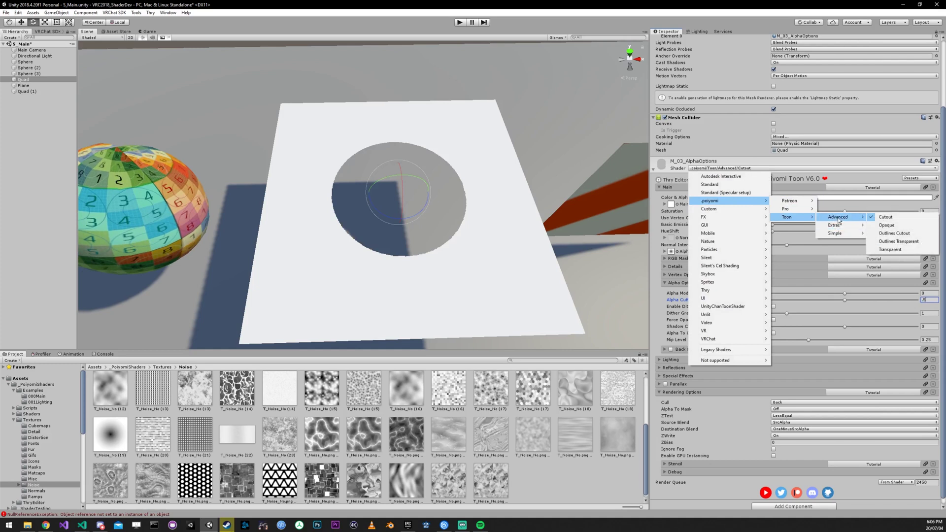
{"action": "left_click", "coordinate": [890, 249]}
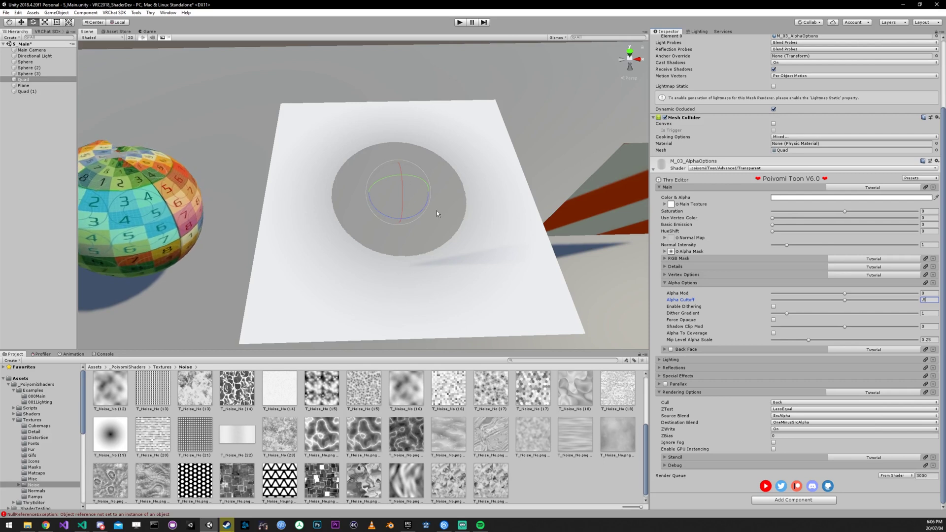
{"action": "left_click_drag", "start_coordinate": [846, 301], "coordinate": [771, 301]}
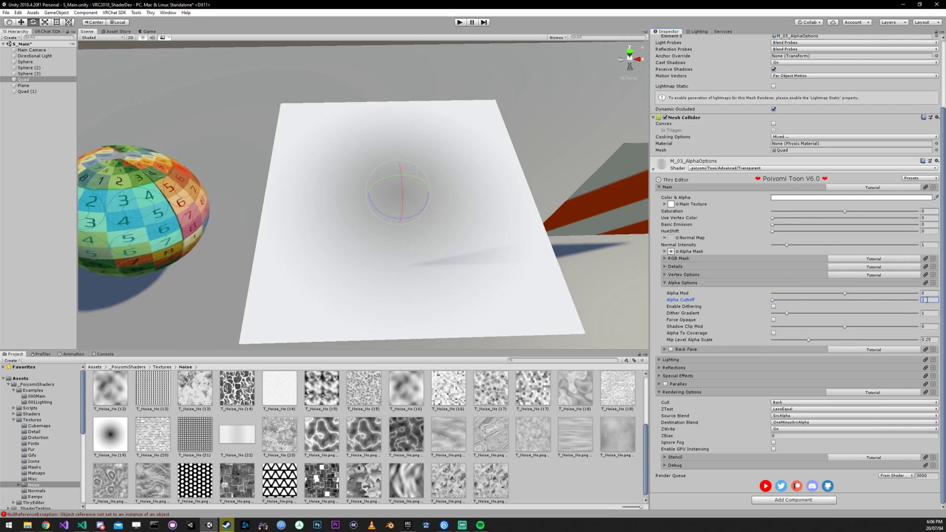
{"action": "type", "text": ".5"}
{"action": "right_click_drag", "start_coordinate": [551, 157], "coordinate": [536, 150]}
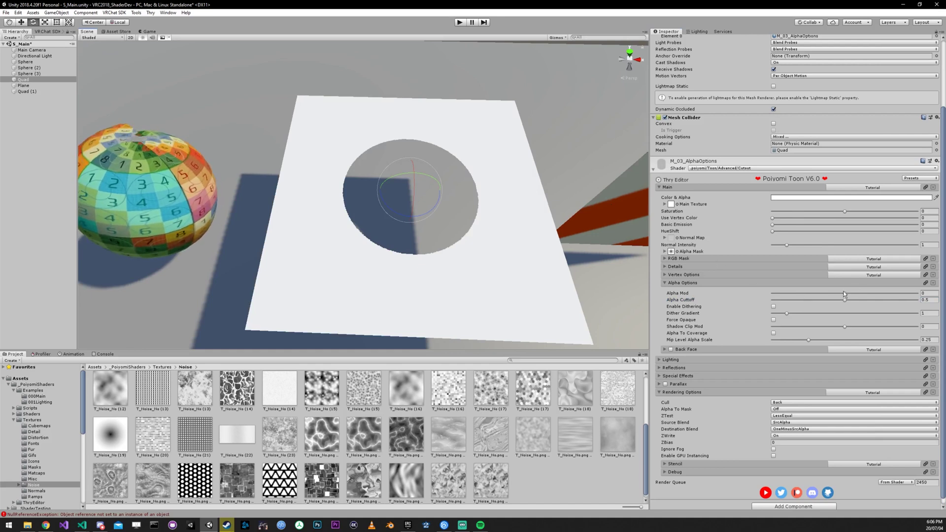
{"action": "mouse_move", "coordinate": [845, 294]}
{"action": "left_mouse_down"}
{"action": "mouse_move", "coordinate": [879, 292]}
{"action": "mouse_move", "coordinate": [825, 291]}
{"action": "mouse_move", "coordinate": [850, 294]}
{"action": "left_mouse_up"}
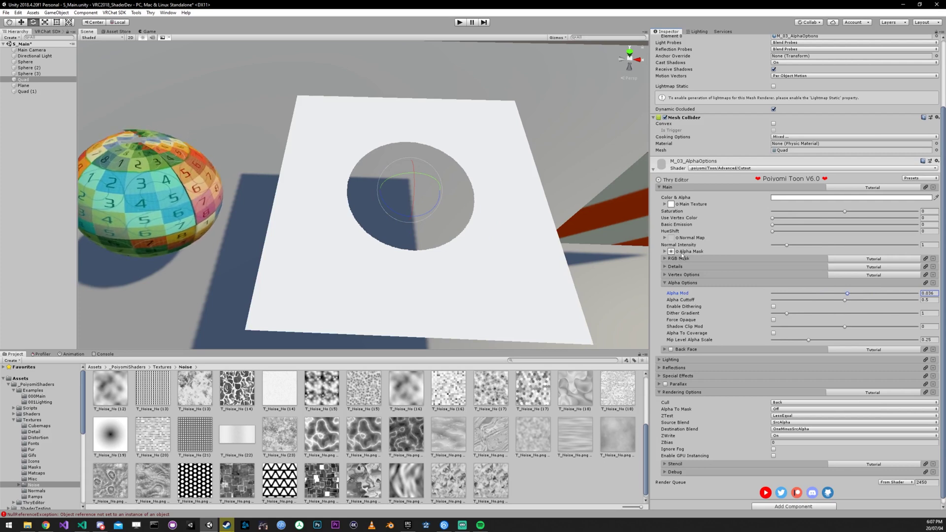
{"action": "left_click_drag", "start_coordinate": [848, 294], "coordinate": [876, 293]}
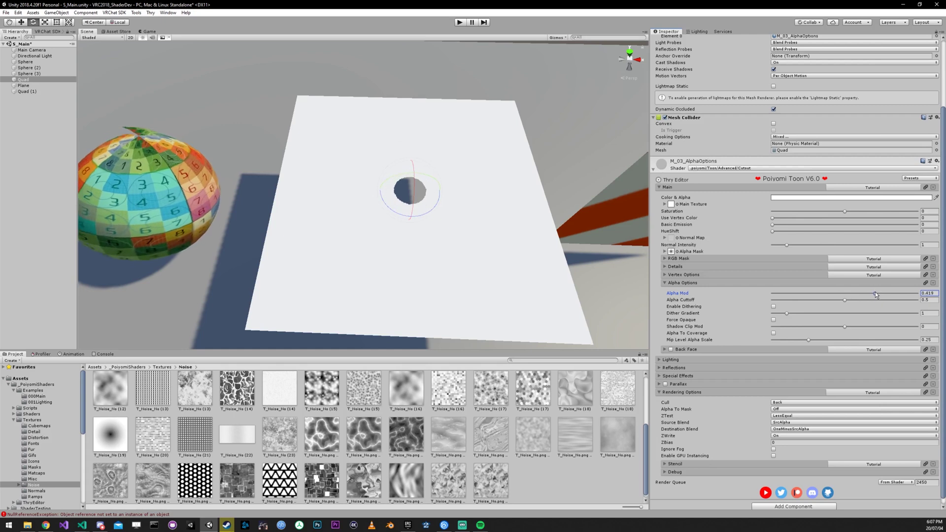
{"action": "double_click", "coordinate": [937, 294]}
{"action": "type", "text": "0"}
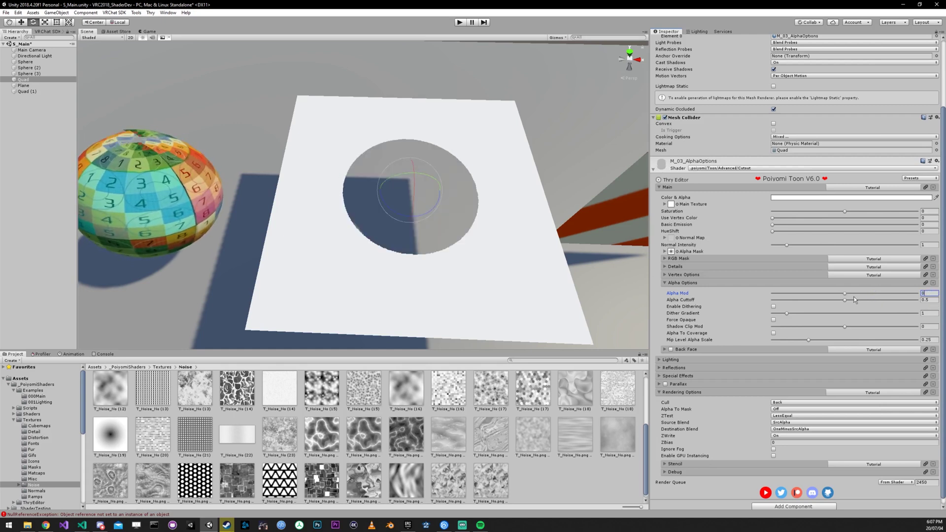
{"action": "left_click_drag", "start_coordinate": [845, 293], "coordinate": [840, 294]}
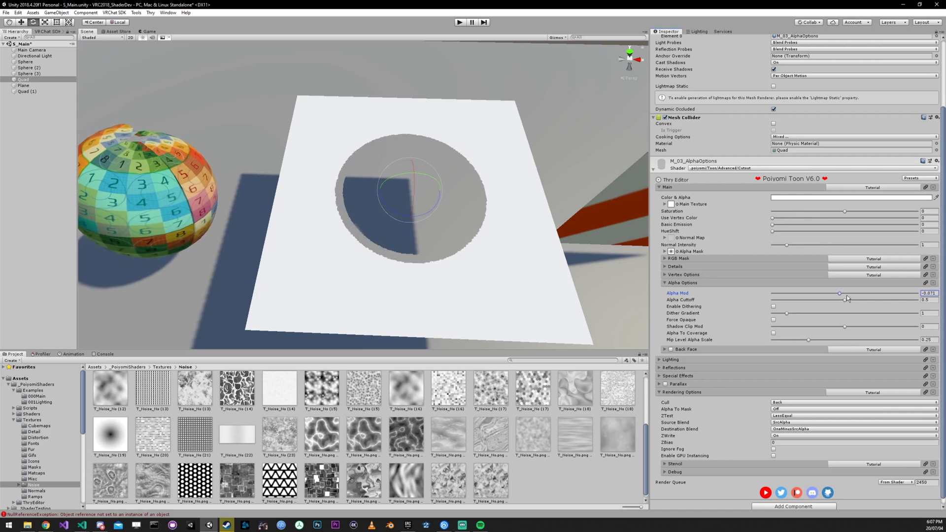
{"action": "type", "text": "0"}
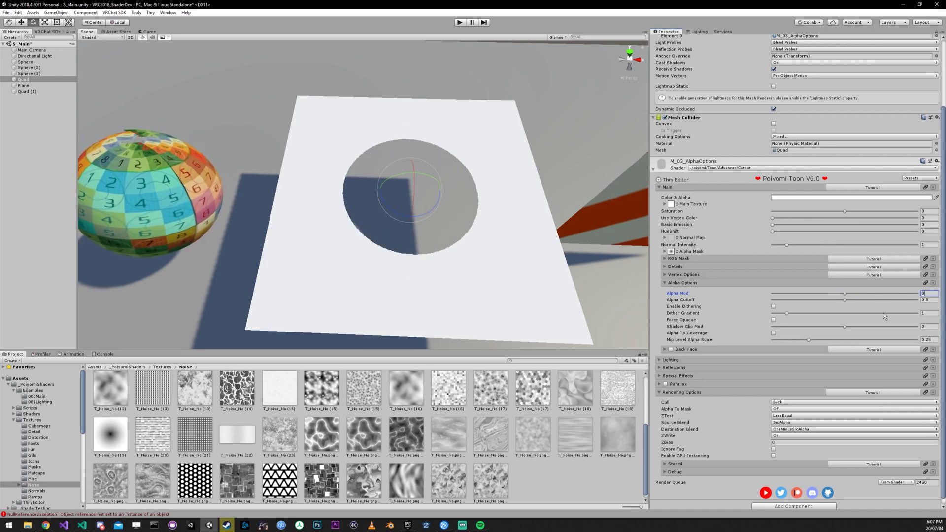
Step: Enable dithering on the quad's material, undoing an accidental change to restore the quad
{"action": "left_click", "coordinate": [773, 306]}
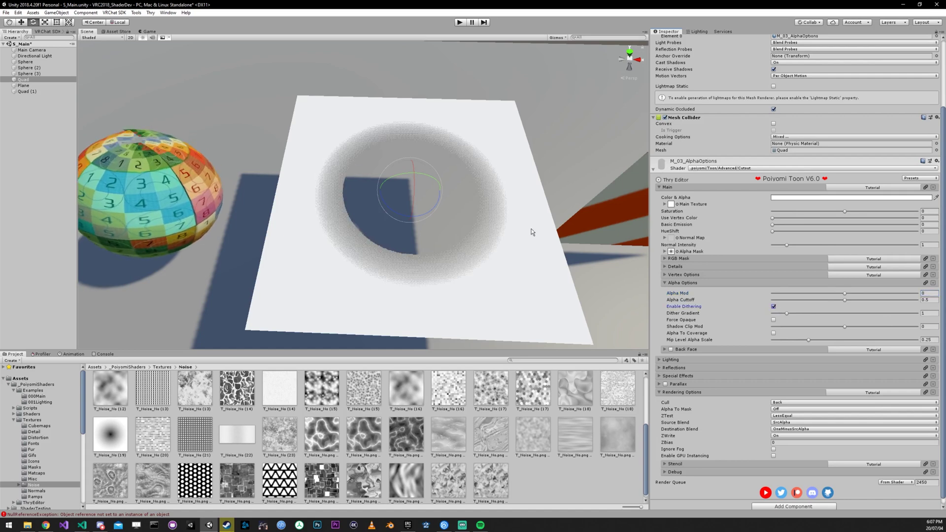
{"action": "right_click_drag", "start_coordinate": [531, 232], "coordinate": [412, 173]}
{"action": "left_click", "coordinate": [412, 173]}
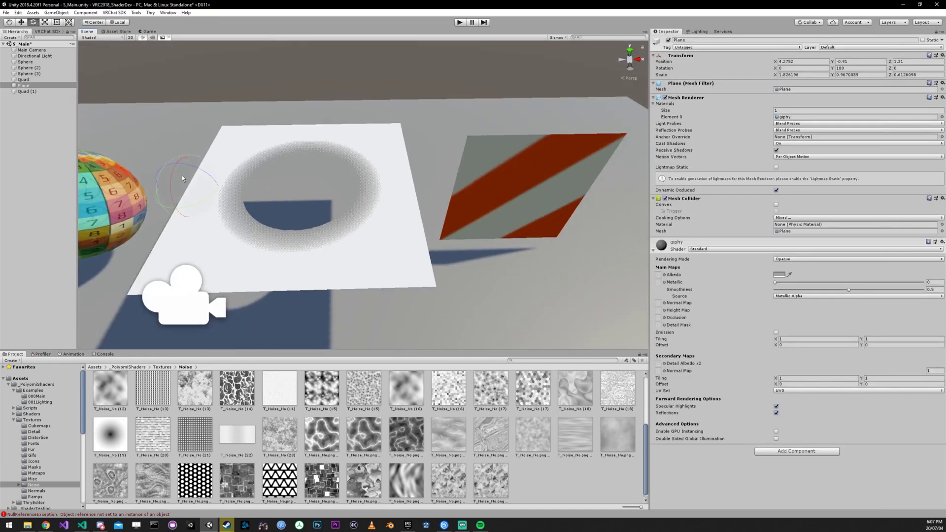
{"action": "key", "text": "ctrl+z"}
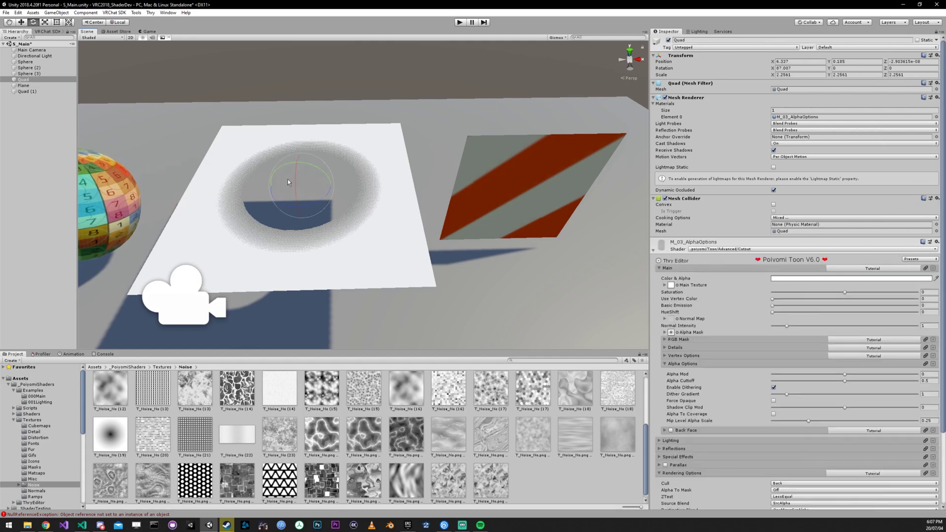
{"action": "key", "text": "ctrl+z"}
{"action": "scroll", "coordinate": [344, 222], "scroll_direction": "up", "scroll_amount": 5}
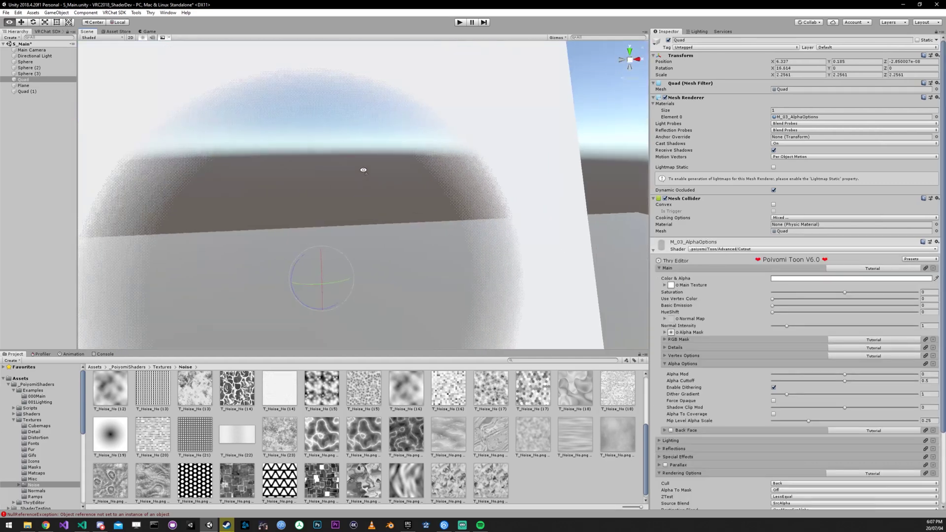
{"action": "right_click_drag", "start_coordinate": [377, 156], "coordinate": [414, 235]}
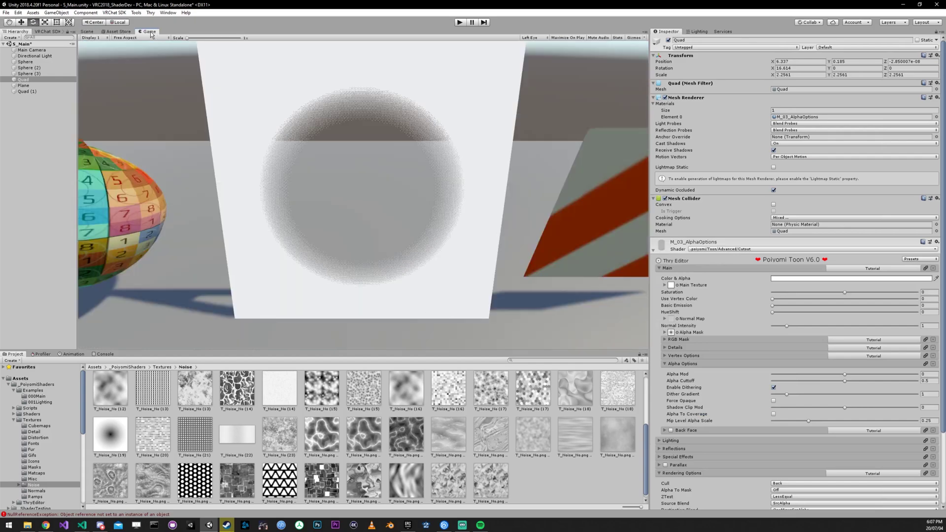
Step: Inspect the dithered circle in the Game view, zooming in and back out to 1x
{"action": "left_click", "coordinate": [147, 31]}
{"action": "scroll", "coordinate": [353, 134], "scroll_direction": "up", "scroll_amount": 10}
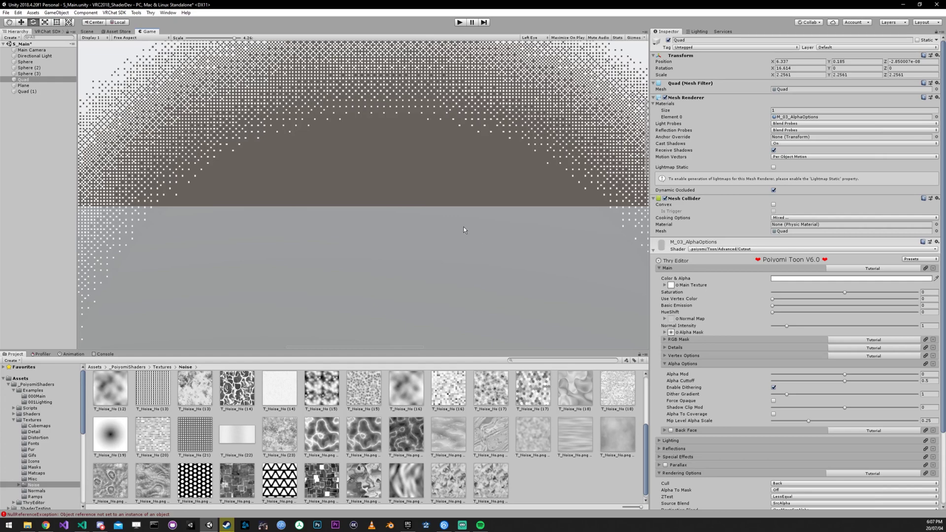
{"action": "scroll", "coordinate": [463, 230], "scroll_direction": "down", "scroll_amount": 5}
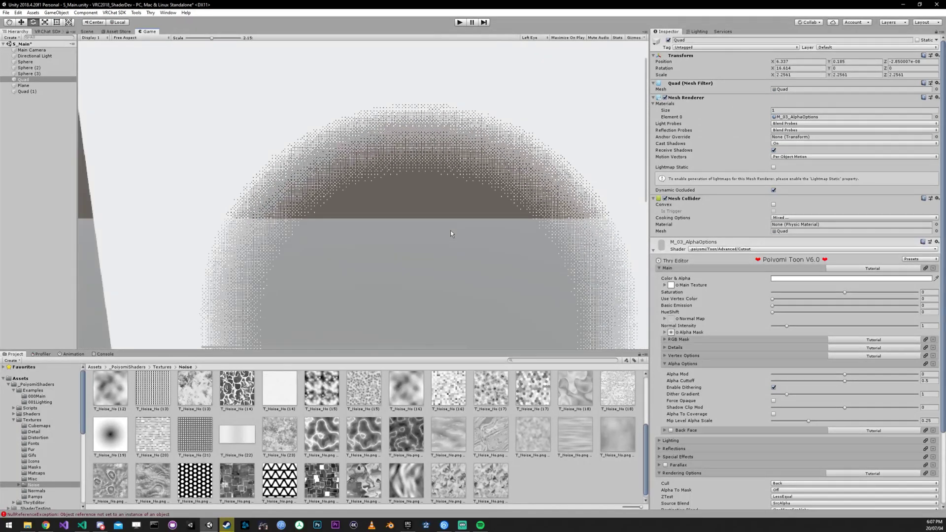
{"action": "scroll", "coordinate": [451, 231], "scroll_direction": "down", "scroll_amount": 5}
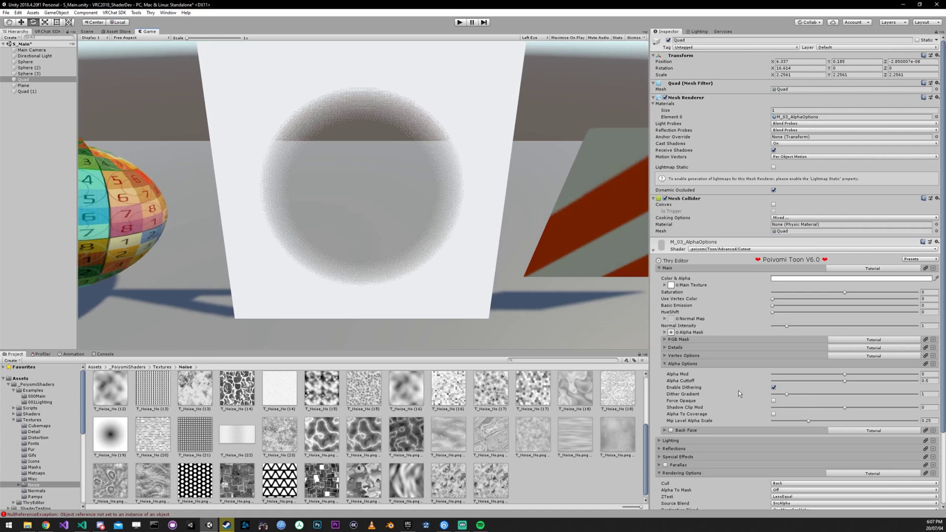
Step: Turn Alpha To Mask on and drop both Alpha Cutoff and Dither Gradient to 0
{"action": "scroll", "coordinate": [742, 400], "scroll_direction": "down", "scroll_amount": 3}
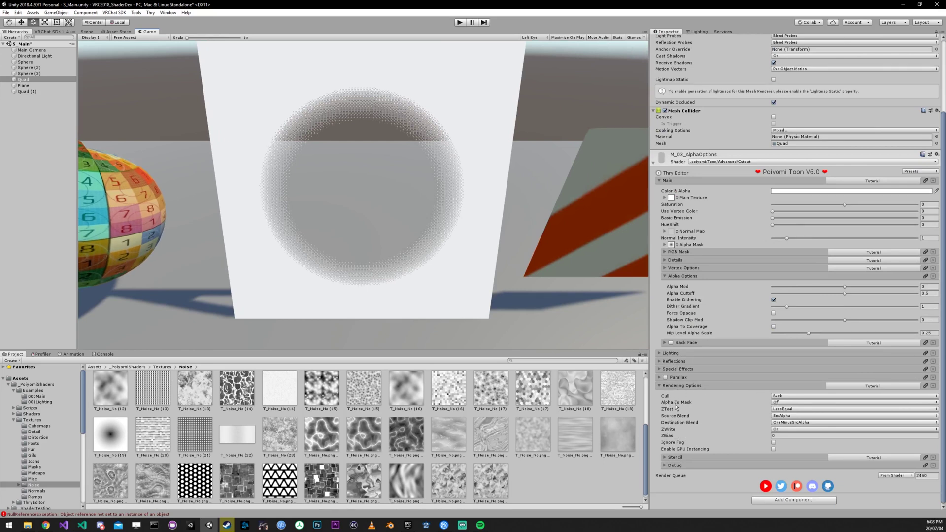
{"action": "left_click", "coordinate": [778, 403]}
{"action": "left_click", "coordinate": [782, 418]}
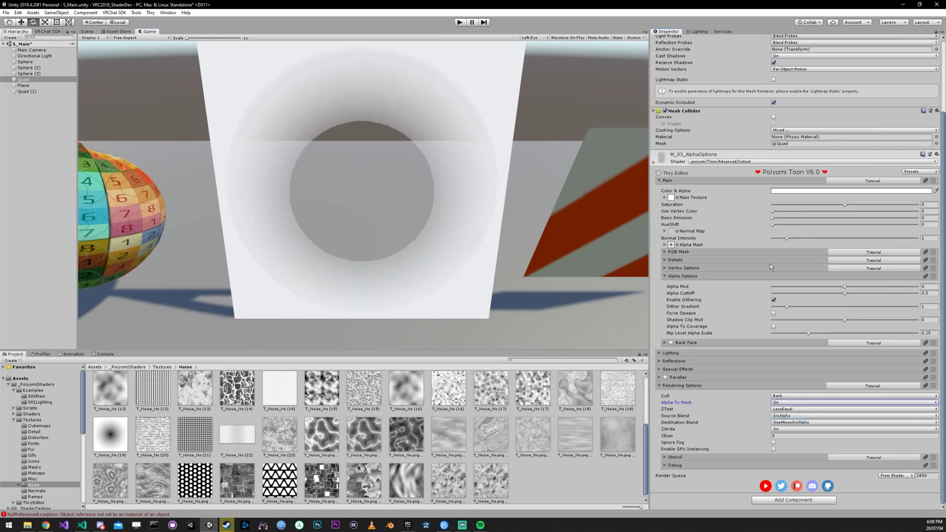
{"action": "left_click_drag", "start_coordinate": [844, 294], "coordinate": [768, 293]}
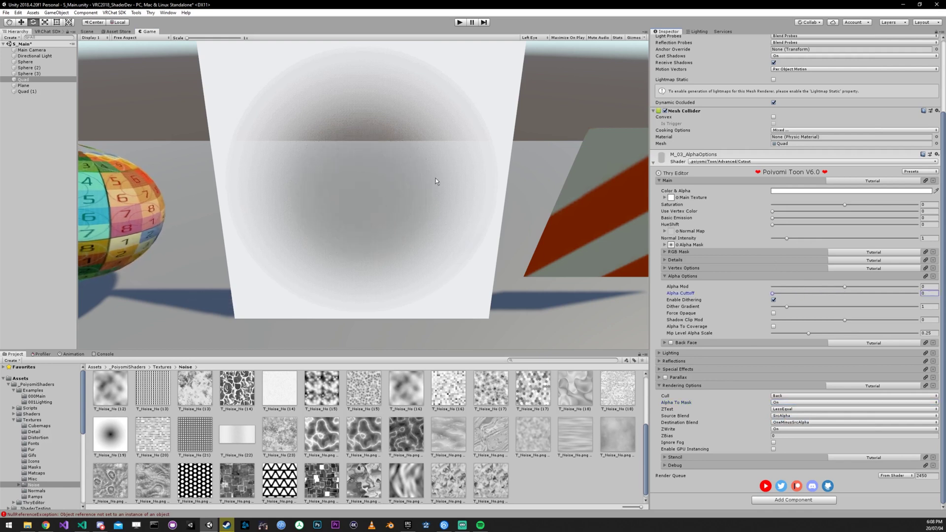
{"action": "left_click_drag", "start_coordinate": [787, 306], "coordinate": [754, 308]}
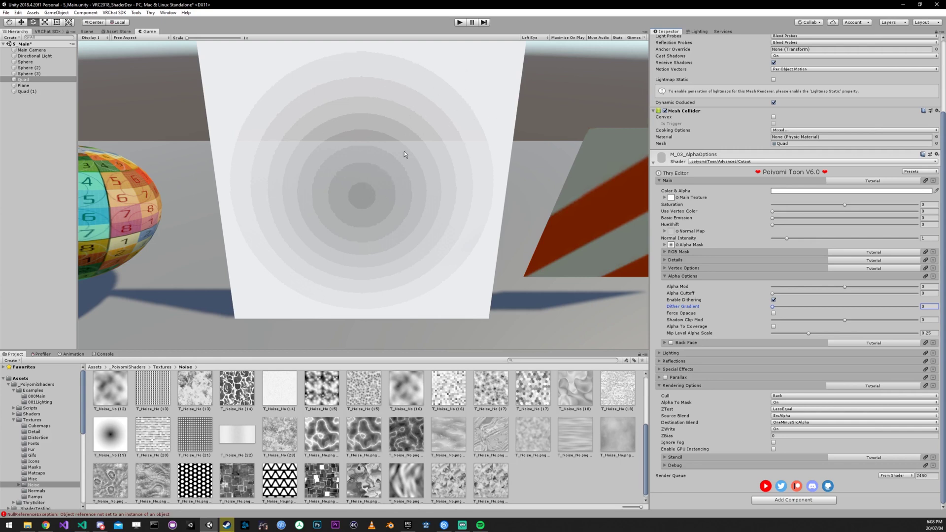
{"action": "left_click", "coordinate": [88, 33]}
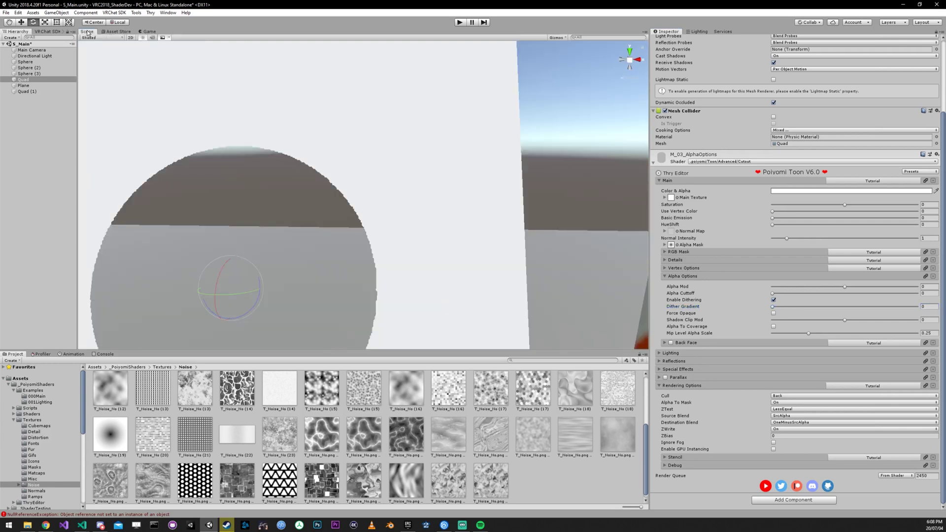
{"action": "scroll", "coordinate": [347, 162], "scroll_direction": "down", "scroll_amount": 5}
{"action": "left_click_drag", "start_coordinate": [347, 162], "coordinate": [360, 214], "text": "alt"}
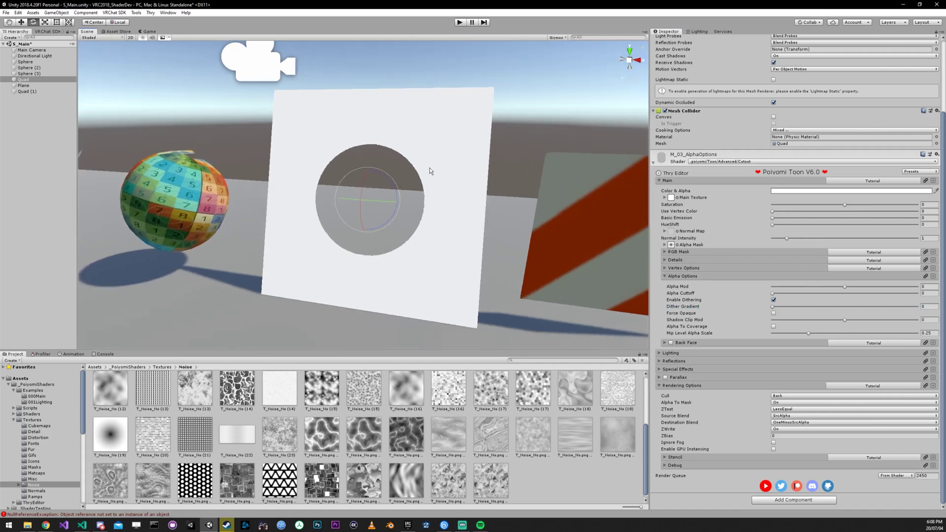
{"action": "left_click", "coordinate": [147, 32]}
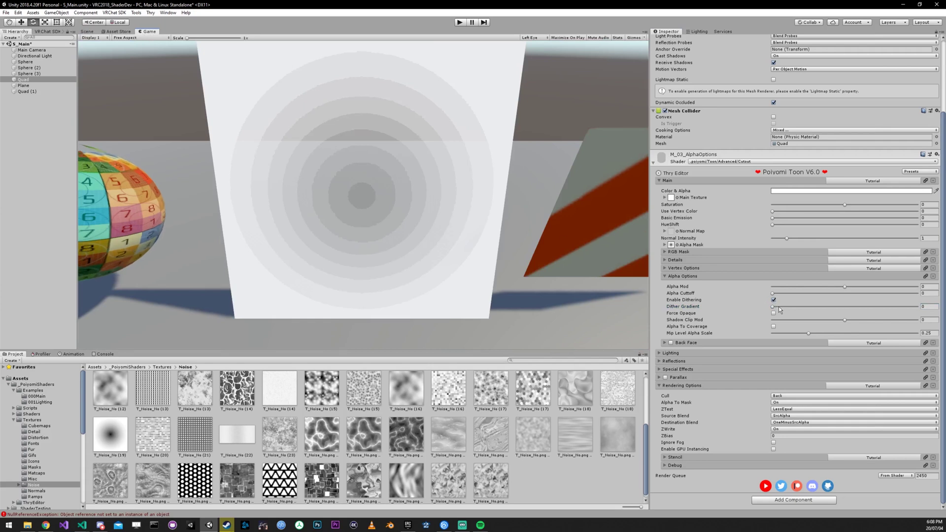
Step: Raise the Dither Gradient and set its exact value to 1
{"action": "mouse_move", "coordinate": [773, 307]}
{"action": "left_mouse_down"}
{"action": "mouse_move", "coordinate": [790, 308]}
{"action": "mouse_move", "coordinate": [791, 324]}
{"action": "mouse_move", "coordinate": [787, 316]}
{"action": "left_mouse_up"}
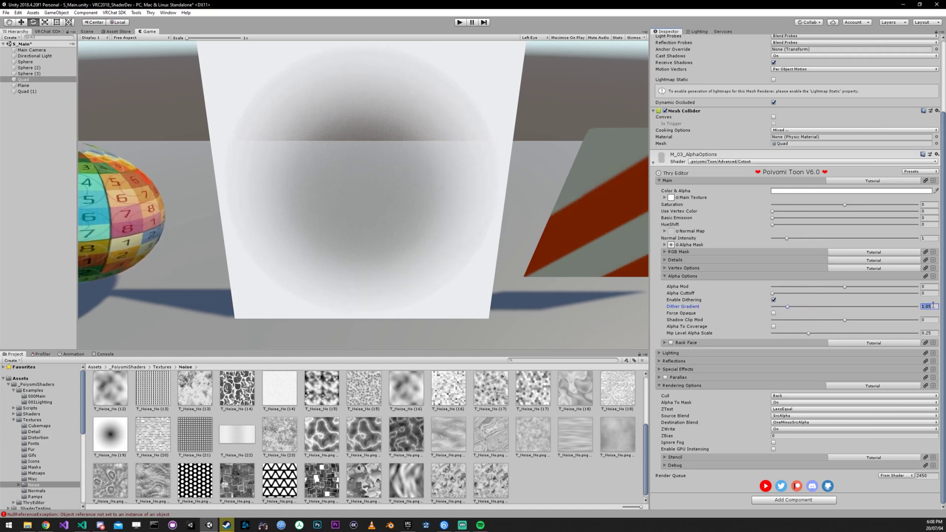
{"action": "left_click", "coordinate": [933, 306]}
{"action": "type", "text": "1"}
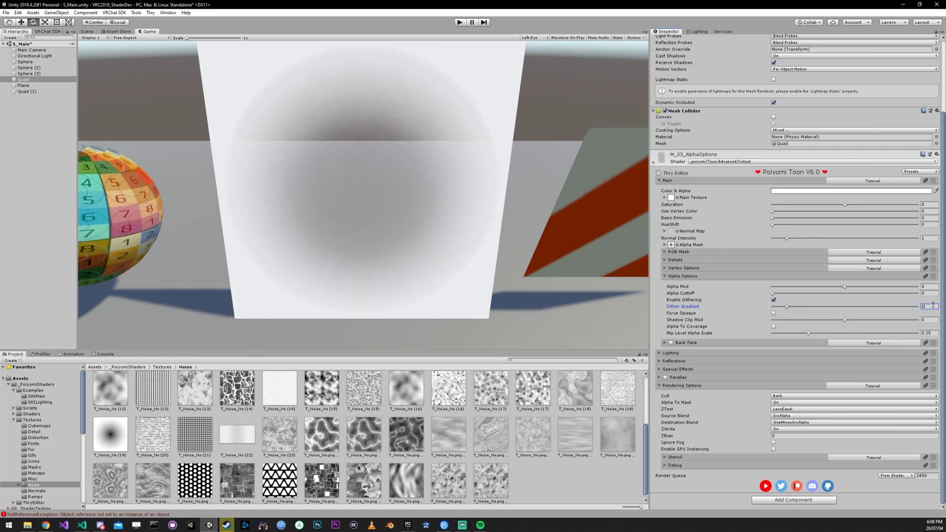
{"action": "key", "text": "Return"}
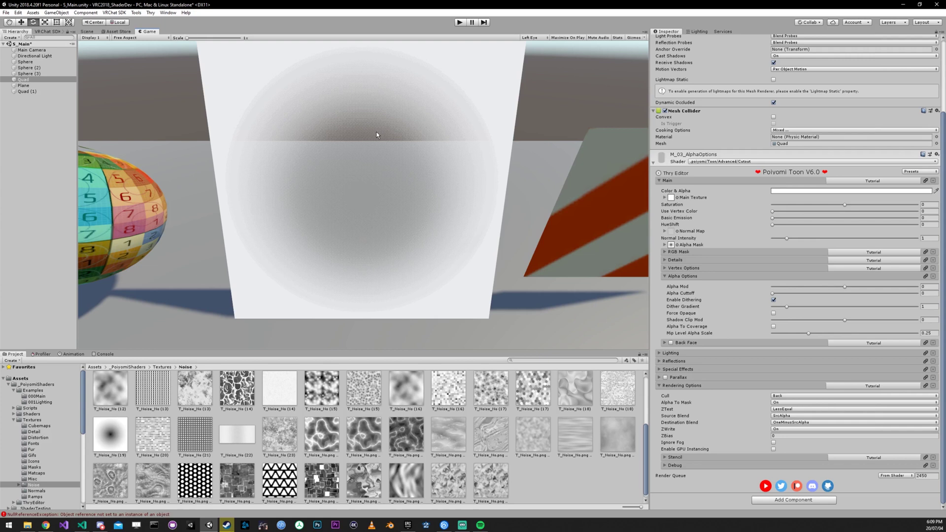
Step: Disable dithering, then compare Force Opaque on and off in the Scene view, leaving it off
{"action": "left_click", "coordinate": [775, 300]}
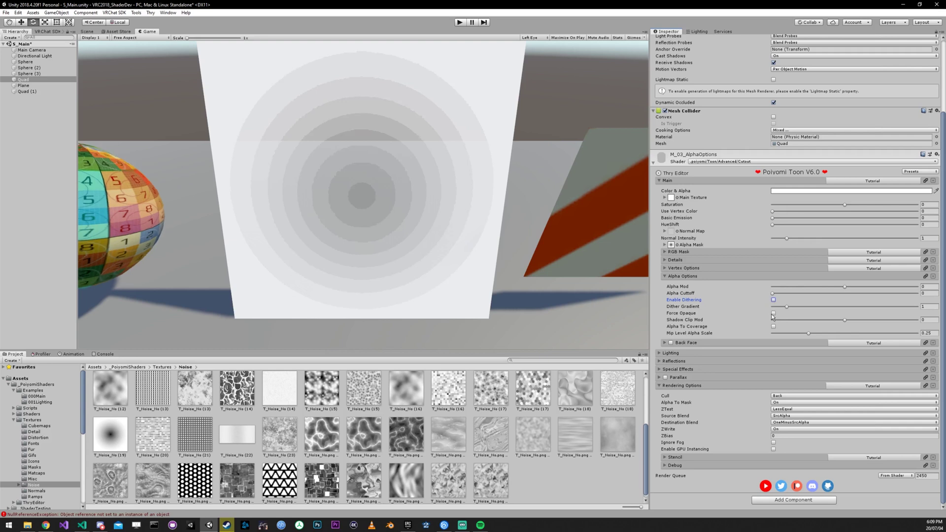
{"action": "key", "text": "ctrl+1"}
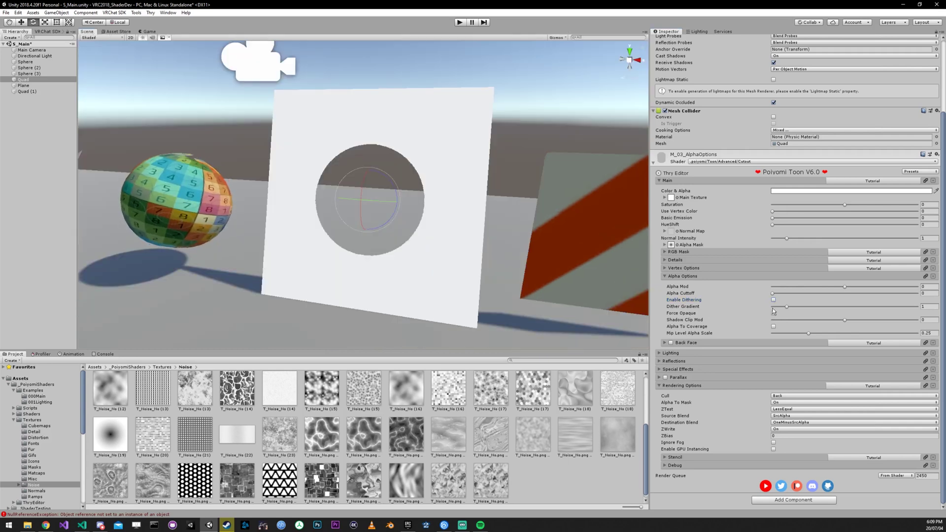
{"action": "left_click", "coordinate": [773, 314]}
{"action": "left_click", "coordinate": [774, 314]}
{"action": "left_click", "coordinate": [774, 314]}
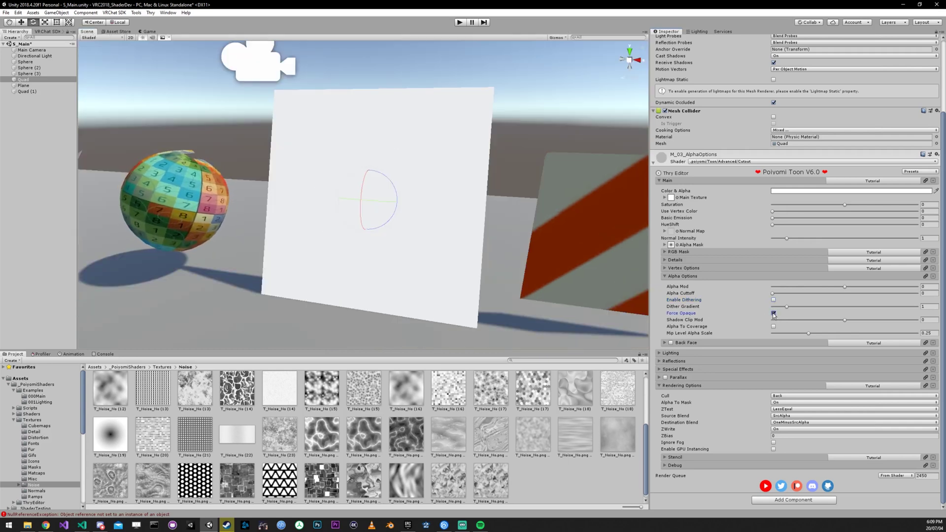
{"action": "left_click", "coordinate": [774, 314]}
{"action": "left_click", "coordinate": [774, 314]}
{"action": "left_click", "coordinate": [774, 314]}
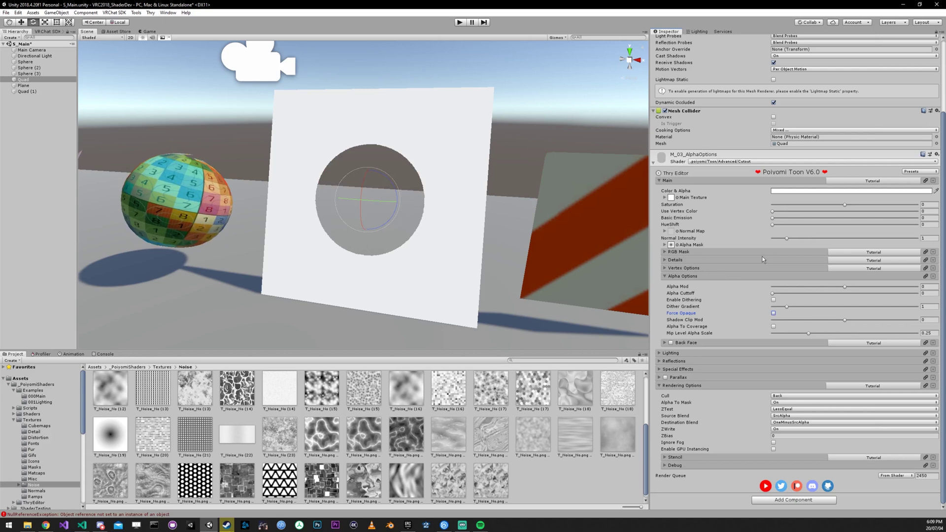
{"action": "left_click", "coordinate": [774, 314]}
{"action": "left_click", "coordinate": [774, 314]}
{"action": "left_click", "coordinate": [719, 162]}
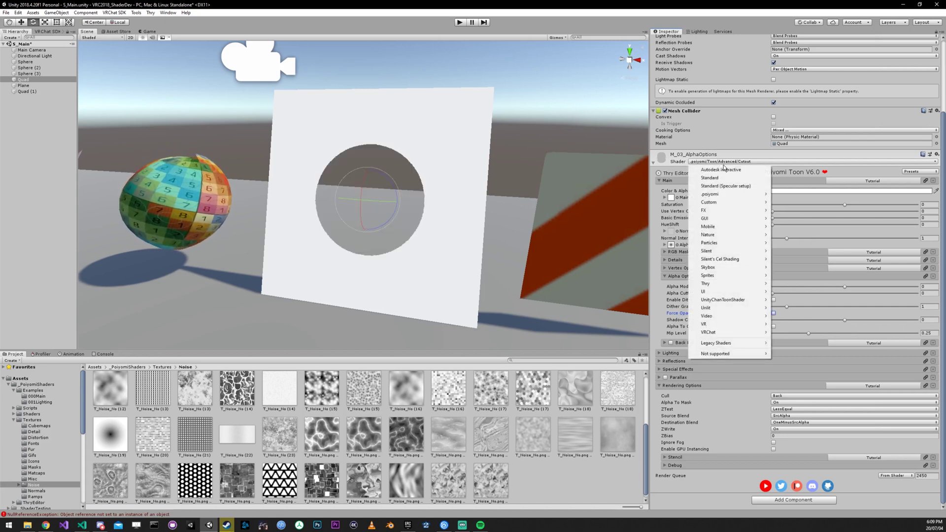
{"action": "left_click", "coordinate": [726, 165]}
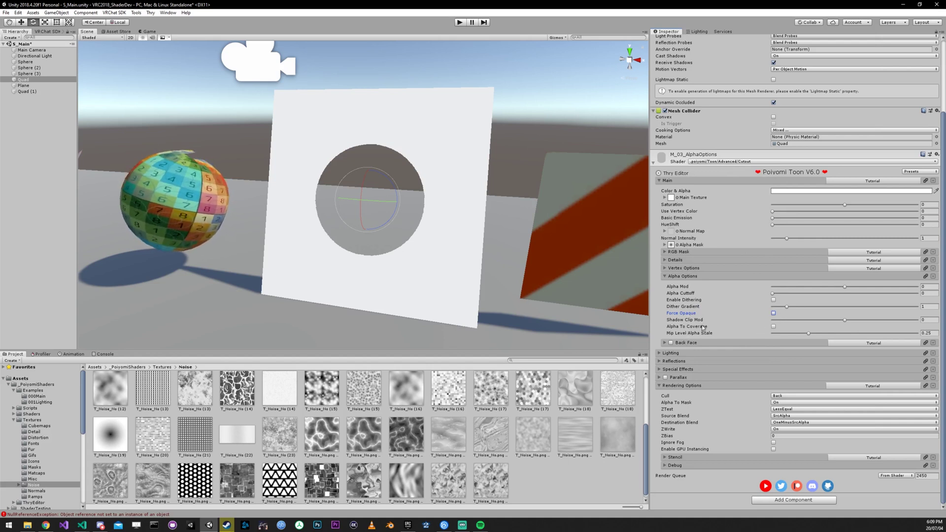
Step: Select the quad and rotate it about X to roughly 89 degrees so it lies flat
{"action": "right_click_drag", "start_coordinate": [489, 208], "coordinate": [408, 220]}
{"action": "left_click", "coordinate": [466, 208]}
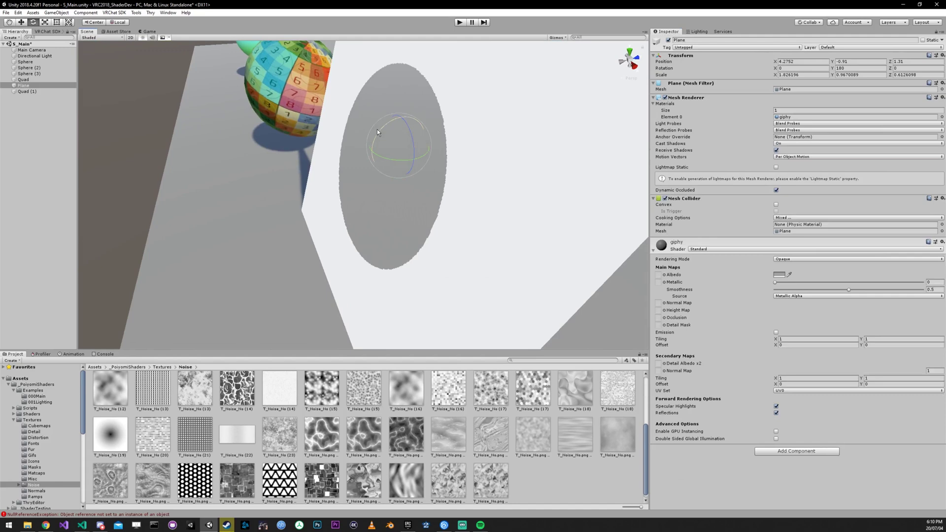
{"action": "left_click", "coordinate": [380, 151]}
{"action": "left_click_drag", "start_coordinate": [380, 151], "coordinate": [483, 153]}
{"action": "right_click_drag", "start_coordinate": [484, 153], "coordinate": [623, 338]}
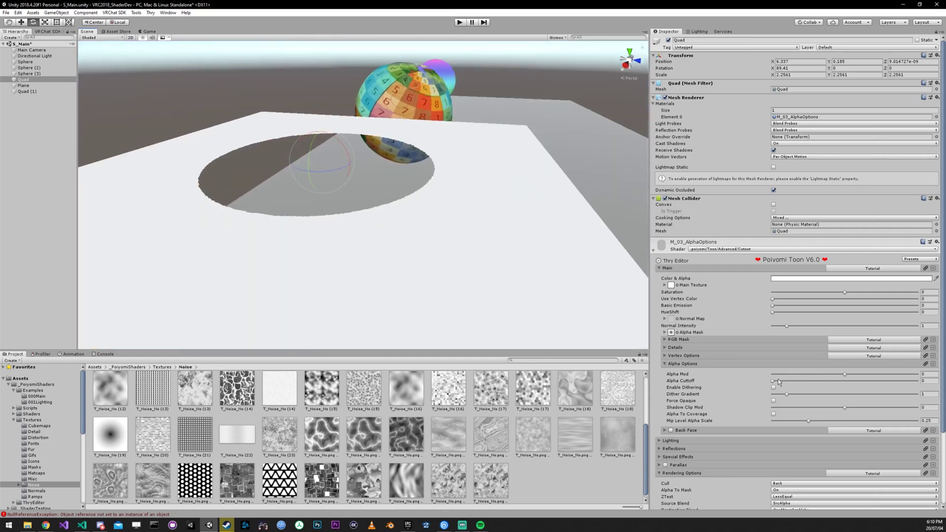
Step: Turn Alpha To Mask off and raise Alpha Cutoff to 0.628 for a large hole
{"action": "left_click", "coordinate": [774, 381]}
{"action": "scroll", "coordinate": [783, 402], "scroll_direction": "down", "scroll_amount": 5}
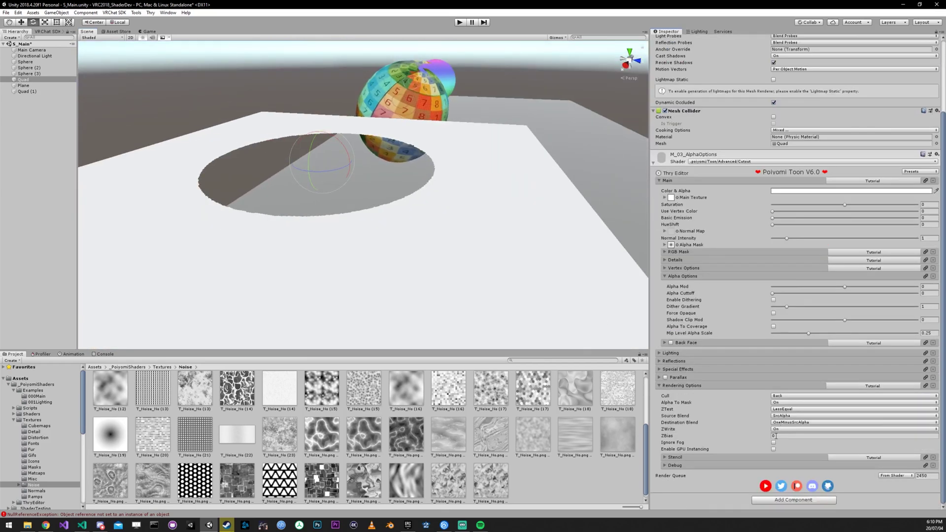
{"action": "left_click", "coordinate": [788, 403]}
{"action": "left_click", "coordinate": [784, 410]}
{"action": "right_click_drag", "start_coordinate": [443, 227], "coordinate": [375, 197]}
{"action": "left_click_drag", "start_coordinate": [773, 293], "coordinate": [864, 294]}
{"action": "right_click_drag", "start_coordinate": [417, 118], "coordinate": [350, 131]}
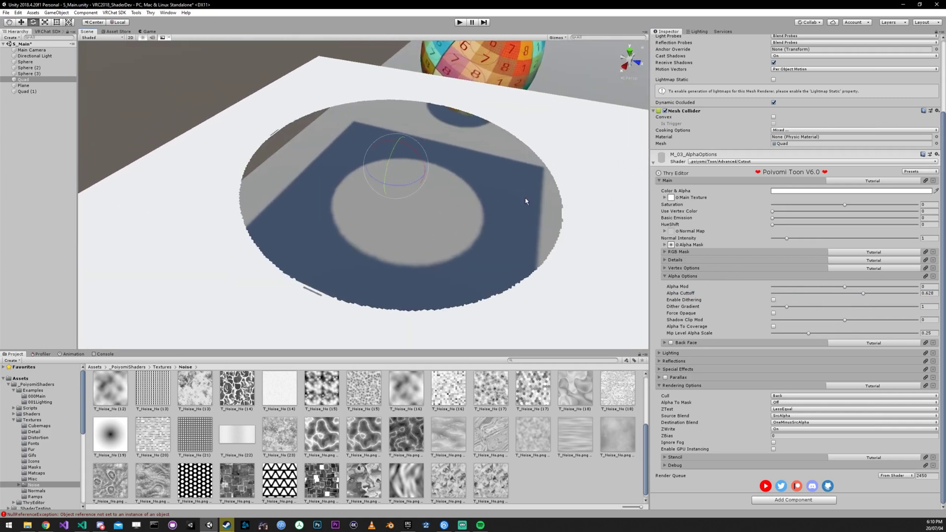
Step: Undo the cutoff change and raise Shadow Clip Mod to about 0.505
{"action": "key", "text": "ctrl+z"}
{"action": "key", "text": "ctrl+z"}
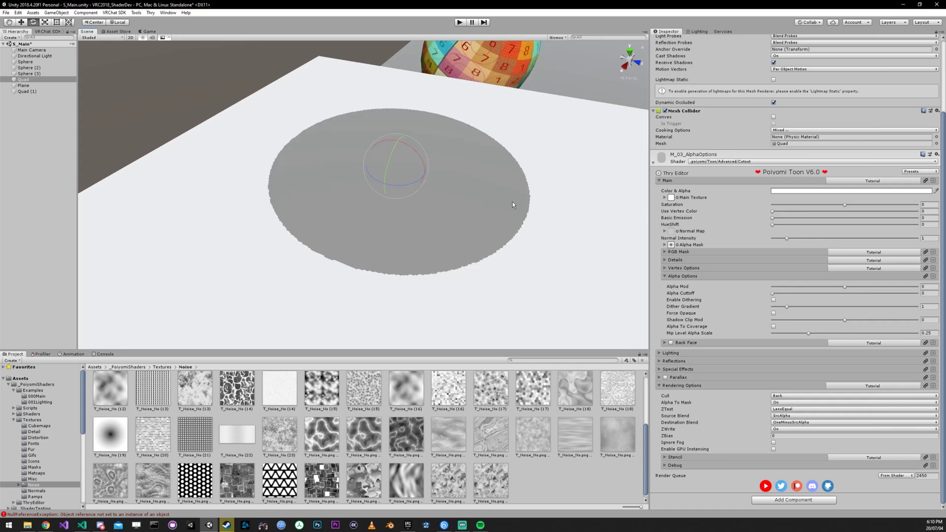
{"action": "right_click_drag", "start_coordinate": [513, 203], "coordinate": [406, 175]}
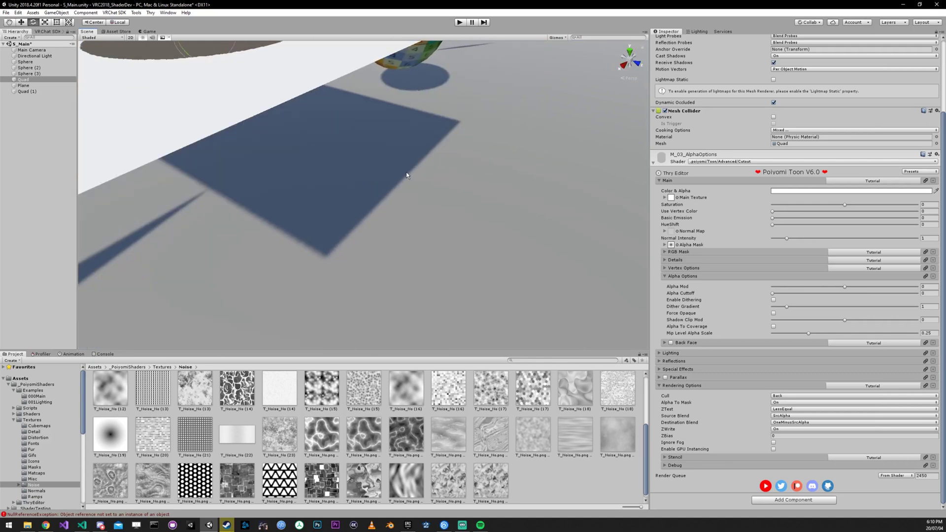
{"action": "right_click_drag", "start_coordinate": [389, 163], "coordinate": [531, 188]}
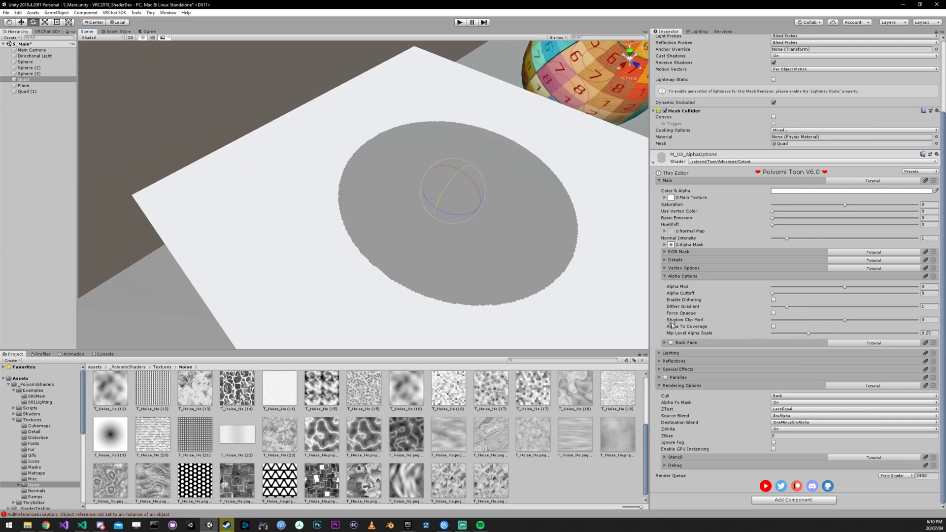
{"action": "left_click_drag", "start_coordinate": [846, 320], "coordinate": [881, 323]}
{"action": "right_click_drag", "start_coordinate": [554, 273], "coordinate": [544, 243]}
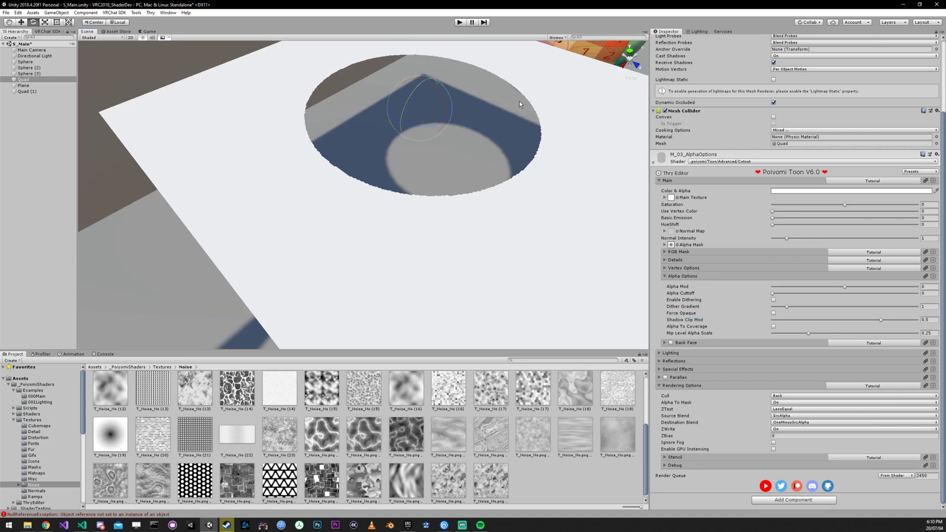
{"action": "right_click_drag", "start_coordinate": [519, 102], "coordinate": [507, 112]}
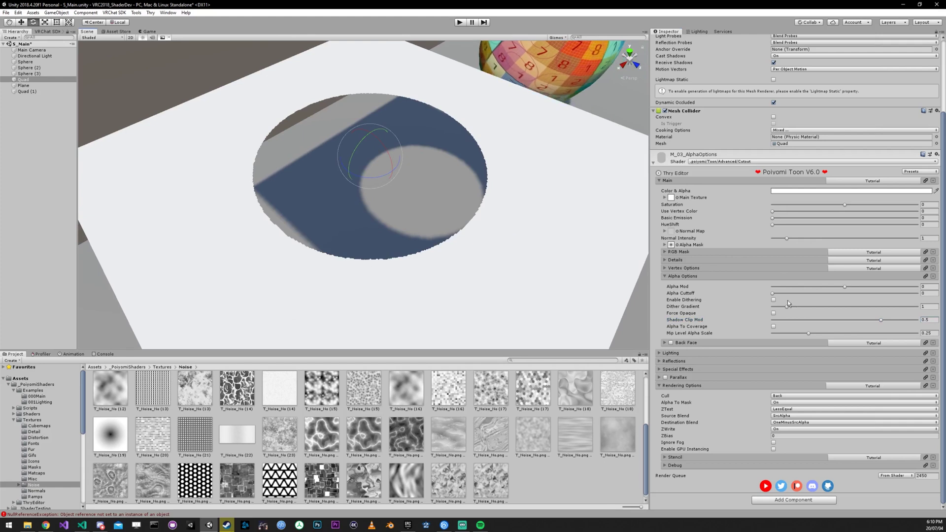
{"action": "middle_click_drag", "start_coordinate": [454, 173], "coordinate": [454, 158]}
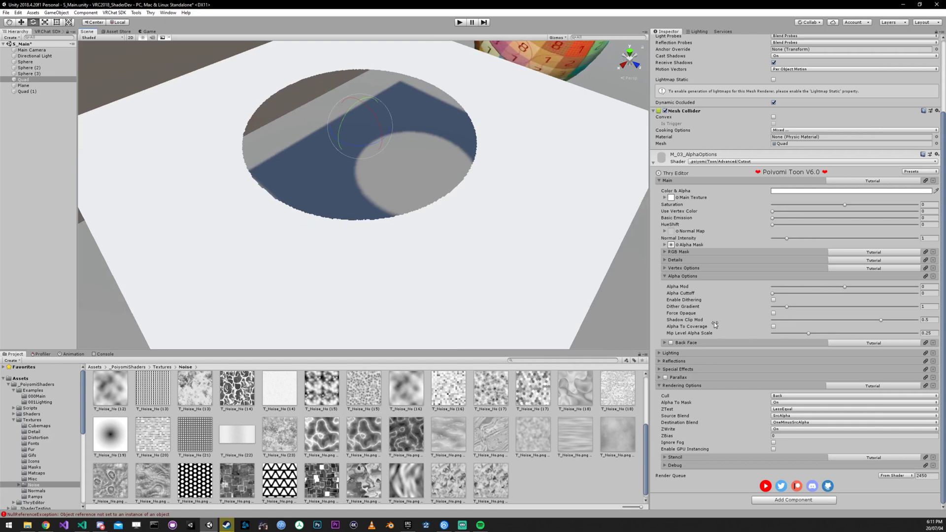
{"action": "mouse_move", "coordinate": [877, 321]}
{"action": "left_mouse_down"}
{"action": "mouse_move", "coordinate": [864, 321]}
{"action": "mouse_move", "coordinate": [892, 321]}
{"action": "mouse_move", "coordinate": [873, 324]}
{"action": "mouse_move", "coordinate": [883, 325]}
{"action": "left_mouse_up"}
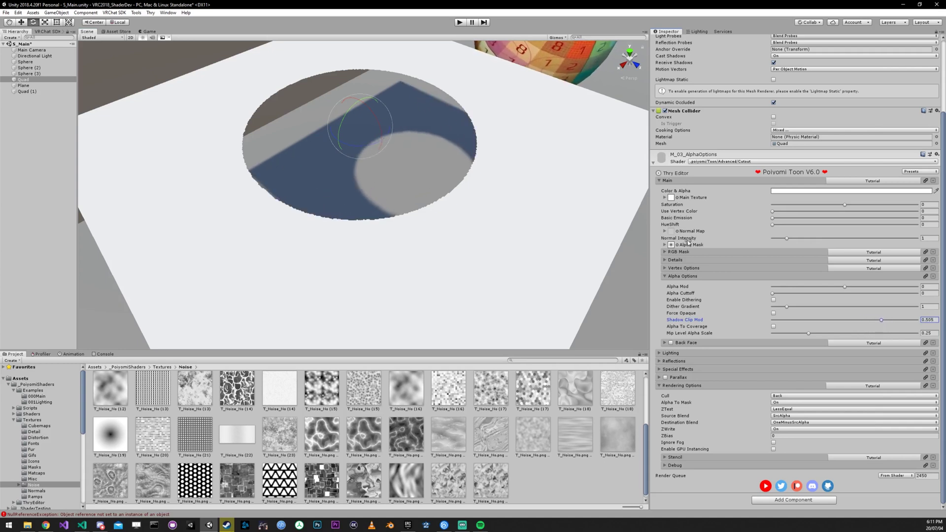